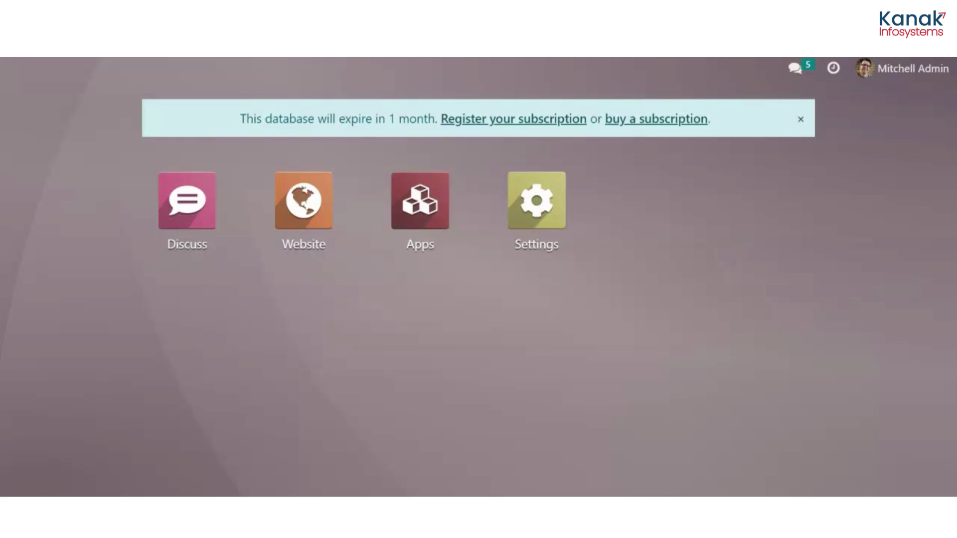
Open the Website app and start editing the homepage.
{"action": "left_click", "coordinate": [295, 201]}
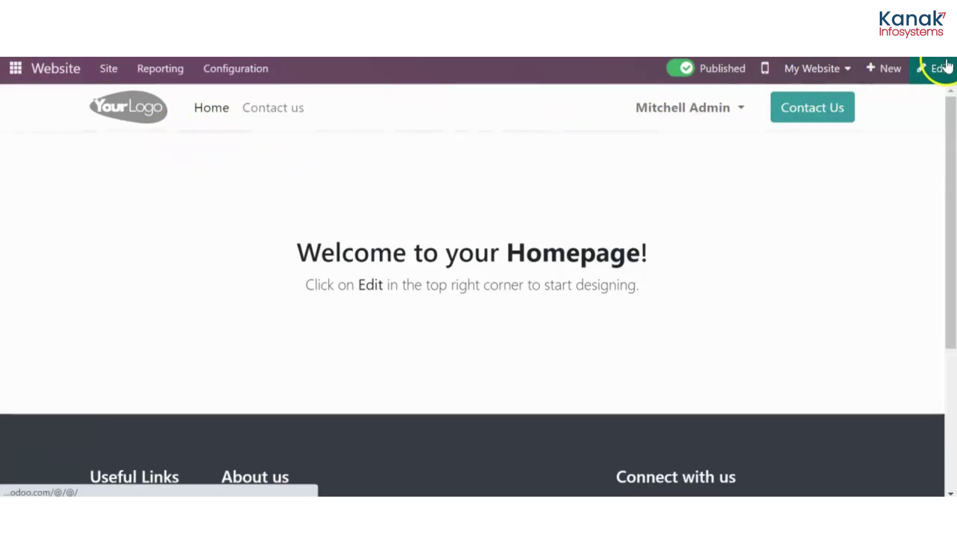
{"action": "left_click", "coordinate": [941, 68]}
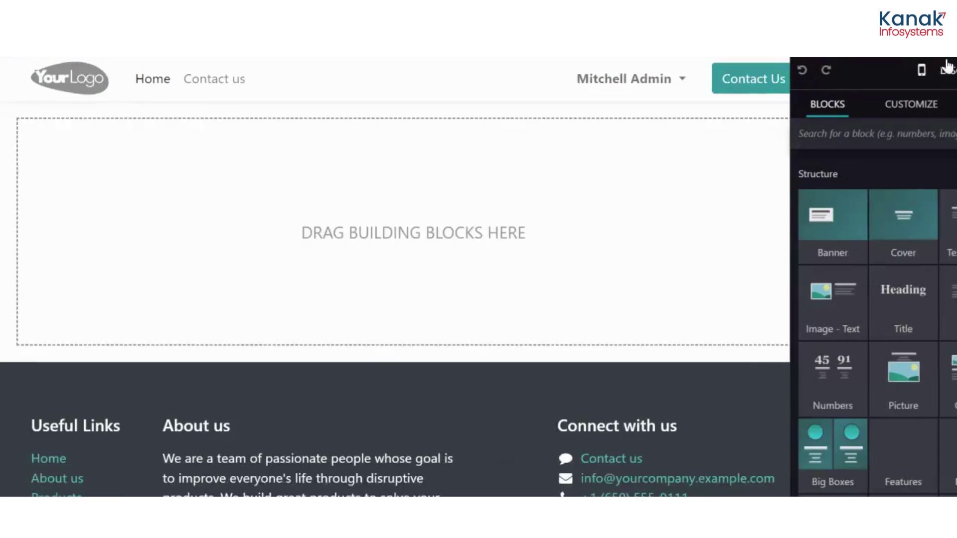
{"action": "scroll", "coordinate": [829, 316], "scroll_direction": "down", "scroll_amount": 1}
{"action": "scroll", "coordinate": [831, 319], "scroll_direction": "down", "scroll_amount": 3}
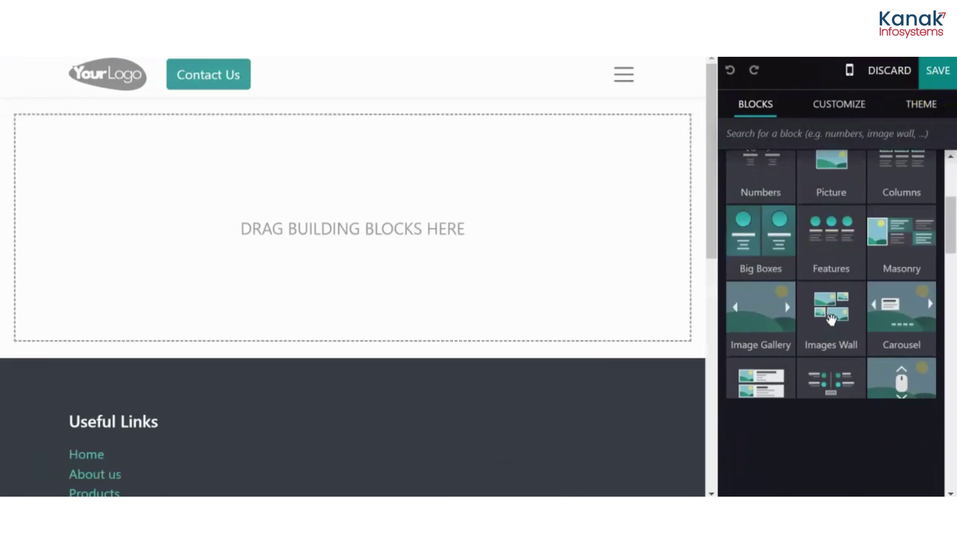
{"action": "scroll", "coordinate": [832, 319], "scroll_direction": "down", "scroll_amount": 4}
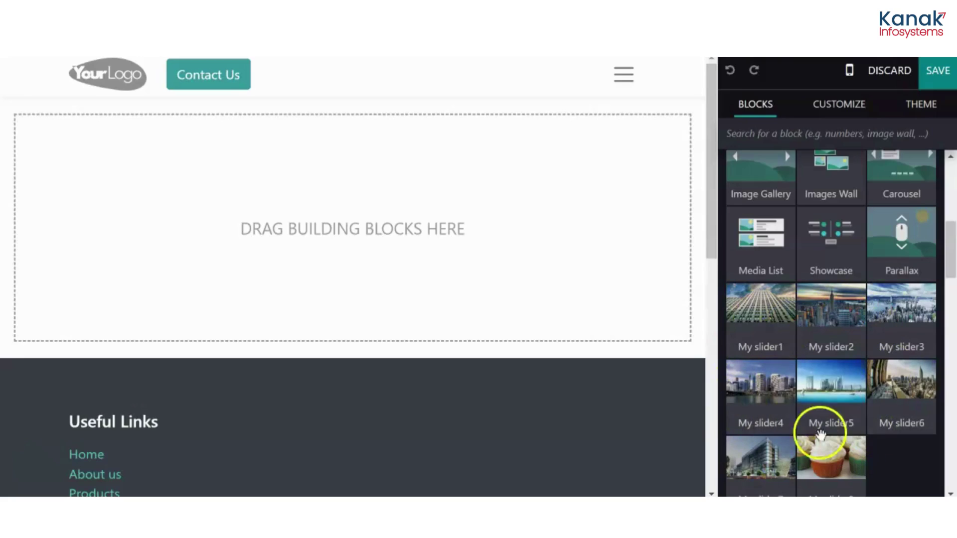
{"action": "scroll", "coordinate": [812, 341], "scroll_direction": "down", "scroll_amount": 2}
{"action": "scroll", "coordinate": [813, 346], "scroll_direction": "down", "scroll_amount": 1}
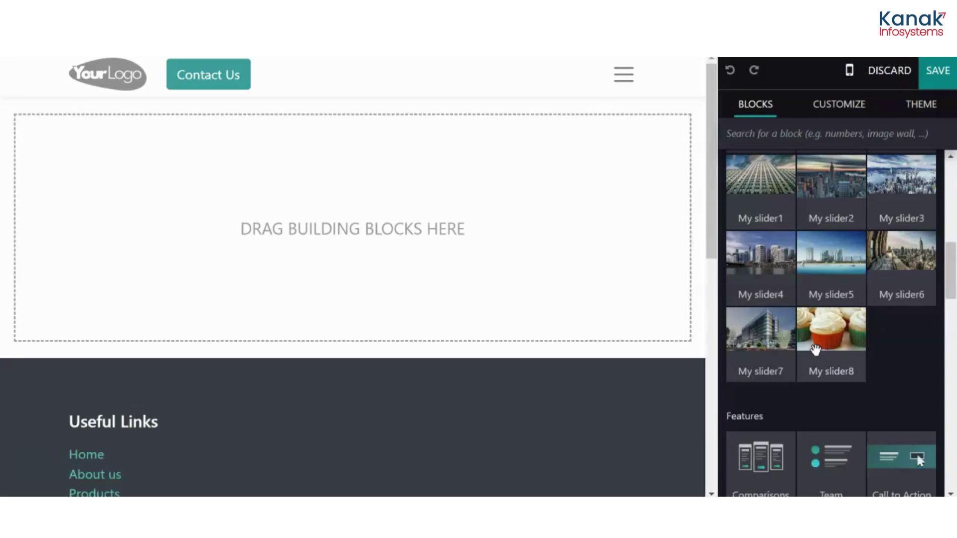
Drop My slider1 onto the empty page and replace its lorem ipsum with 'Beautiful Homes'.
{"action": "left_click_drag", "start_coordinate": [773, 188], "coordinate": [544, 227]}
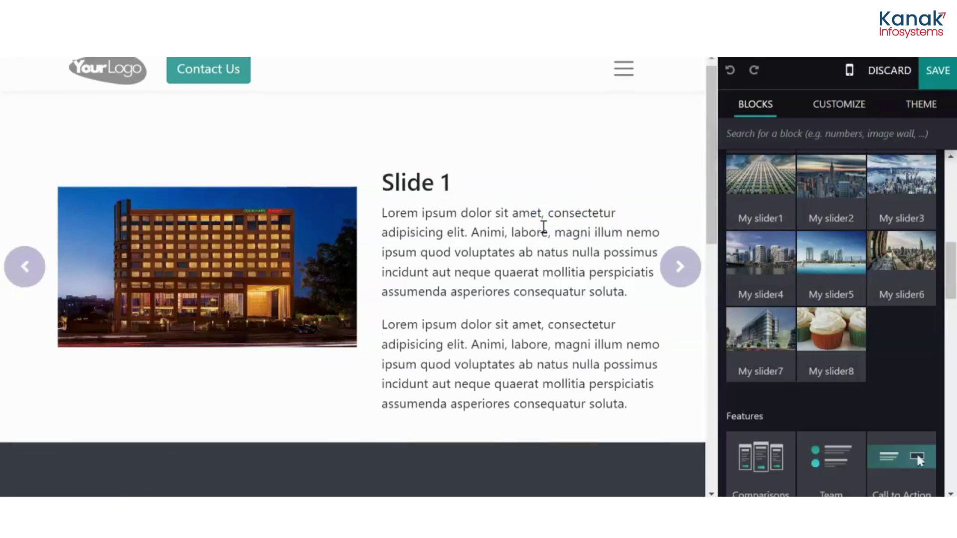
{"action": "left_click", "coordinate": [425, 254]}
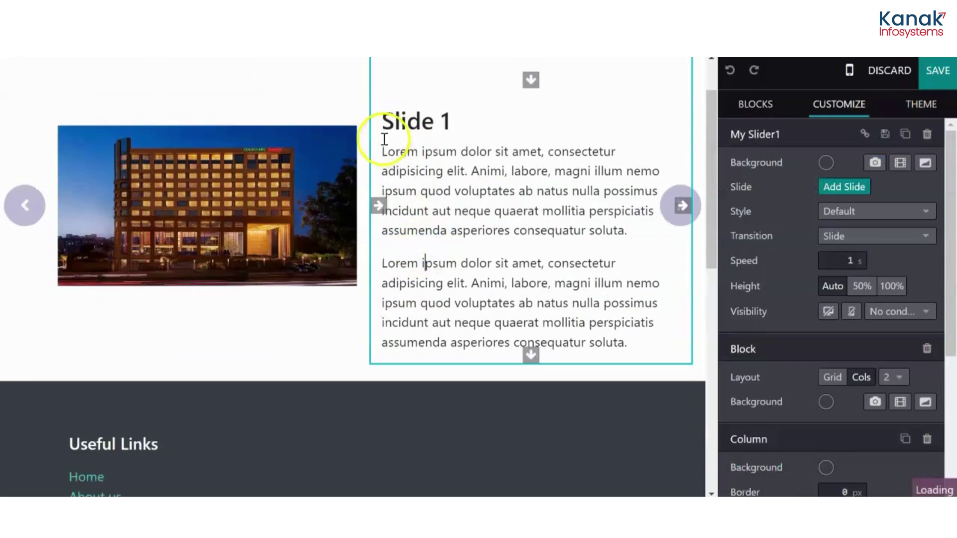
{"action": "mouse_move", "coordinate": [382, 151]}
{"action": "left_mouse_down"}
{"action": "mouse_move", "coordinate": [654, 326]}
{"action": "mouse_move", "coordinate": [656, 341]}
{"action": "left_mouse_up"}
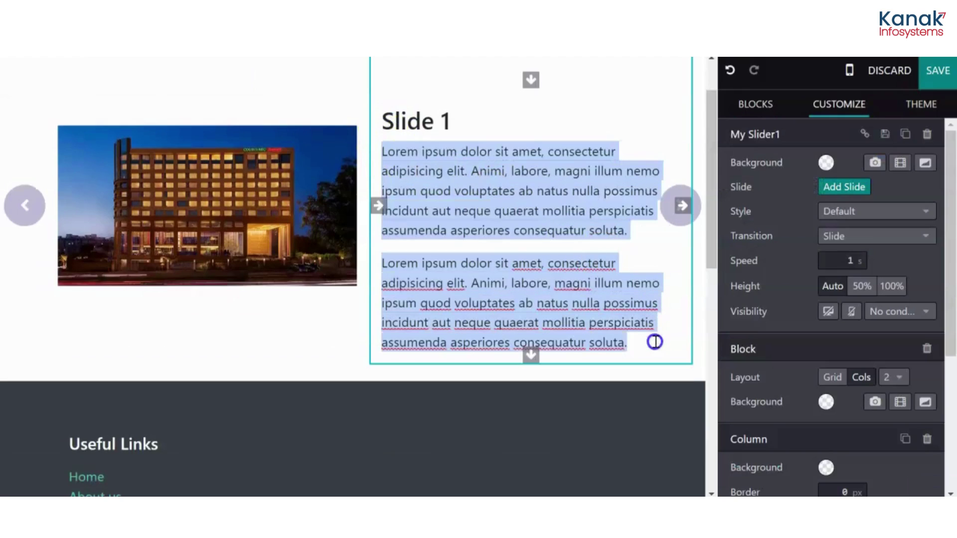
{"action": "key", "text": "BackSpace"}
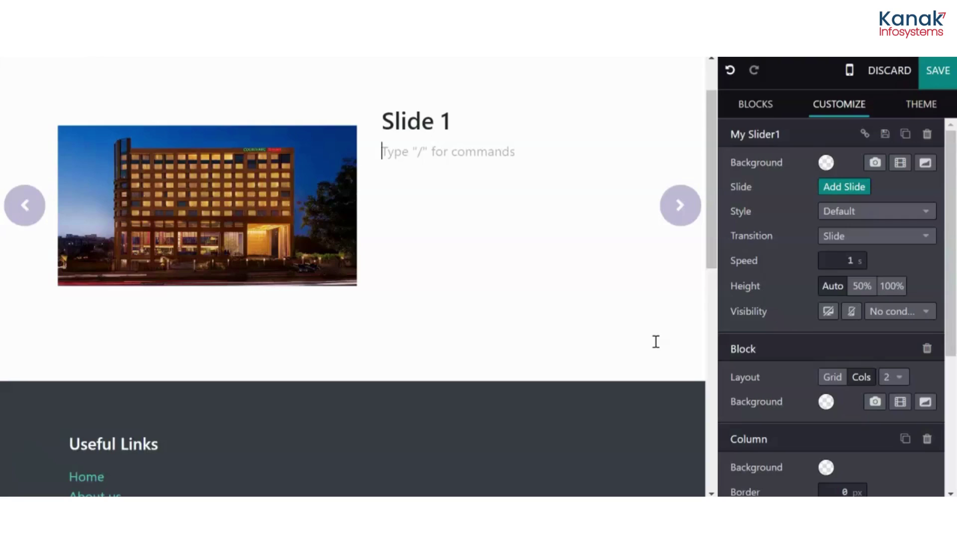
{"action": "type", "text": "Beauti"}
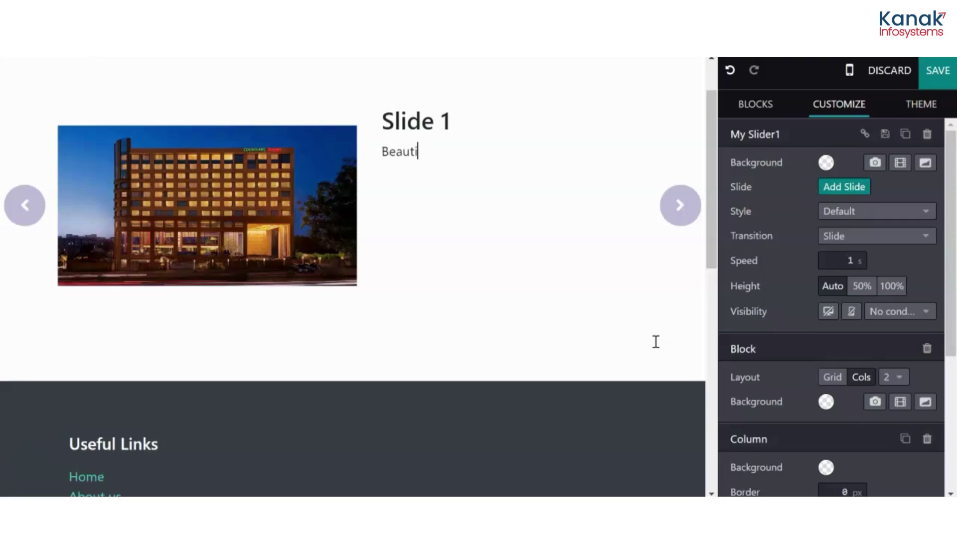
{"action": "type", "text": "ful Homes."}
{"action": "left_click", "coordinate": [308, 187]}
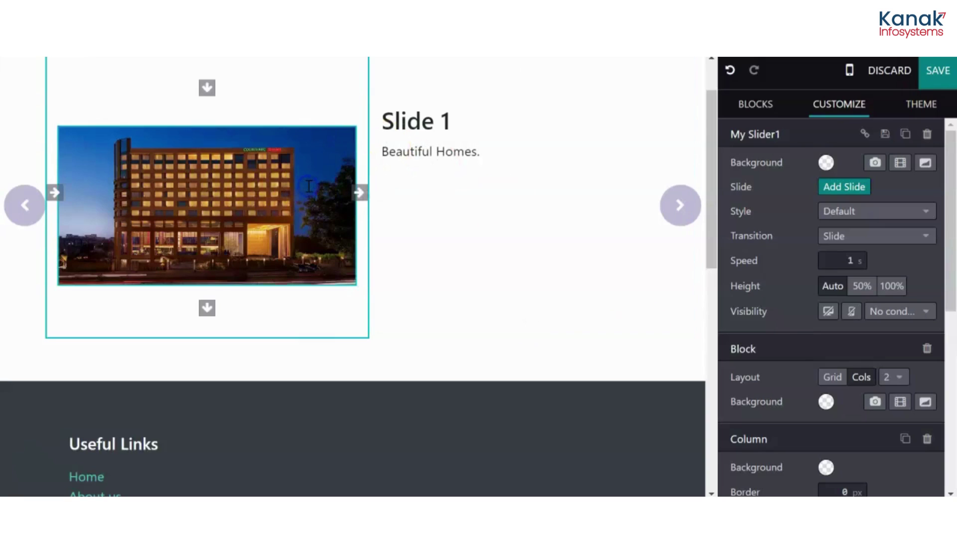
Upload 'images (4)' from Downloads as the first slide's picture, replacing the hotel photo.
{"action": "right_click", "coordinate": [308, 189]}
{"action": "left_click", "coordinate": [283, 191]}
{"action": "double_click", "coordinate": [236, 185]}
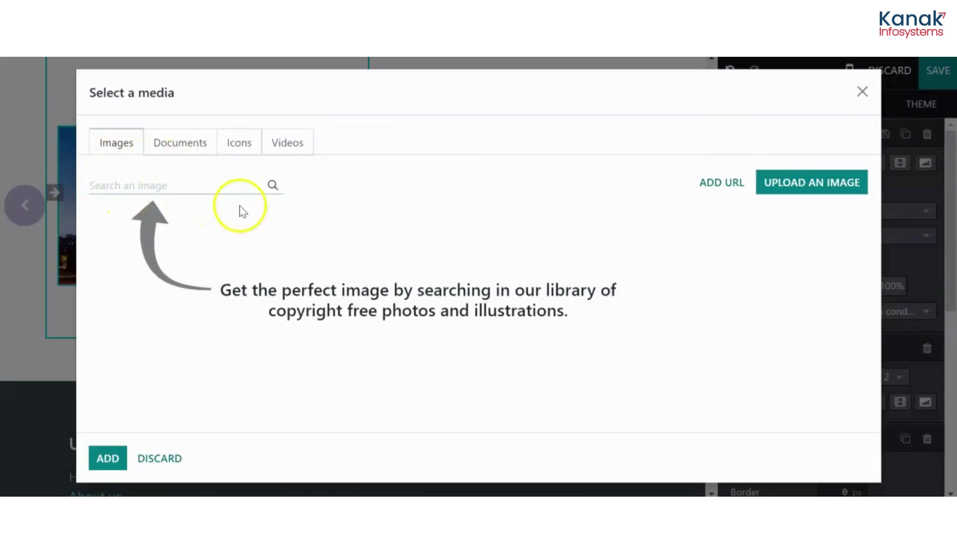
{"action": "left_click", "coordinate": [849, 192]}
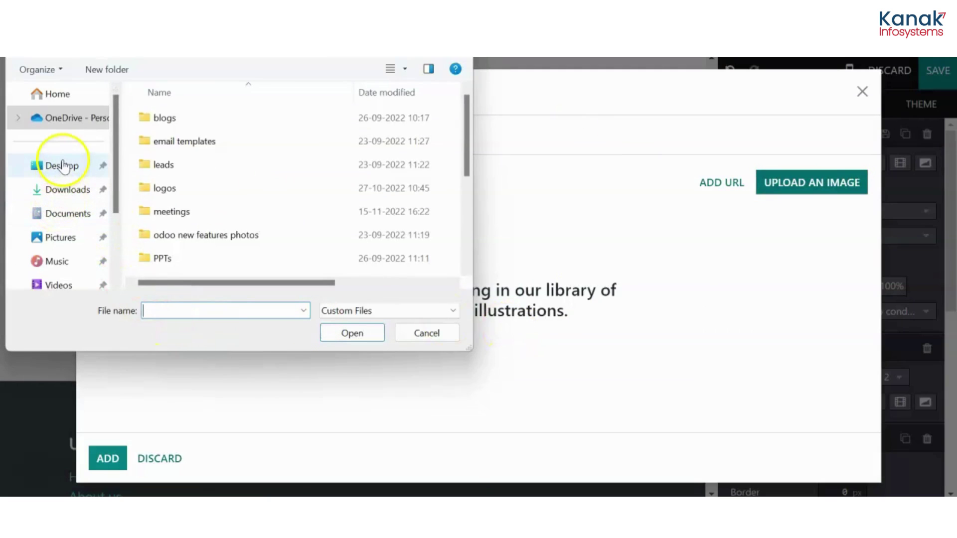
{"action": "left_click", "coordinate": [66, 189]}
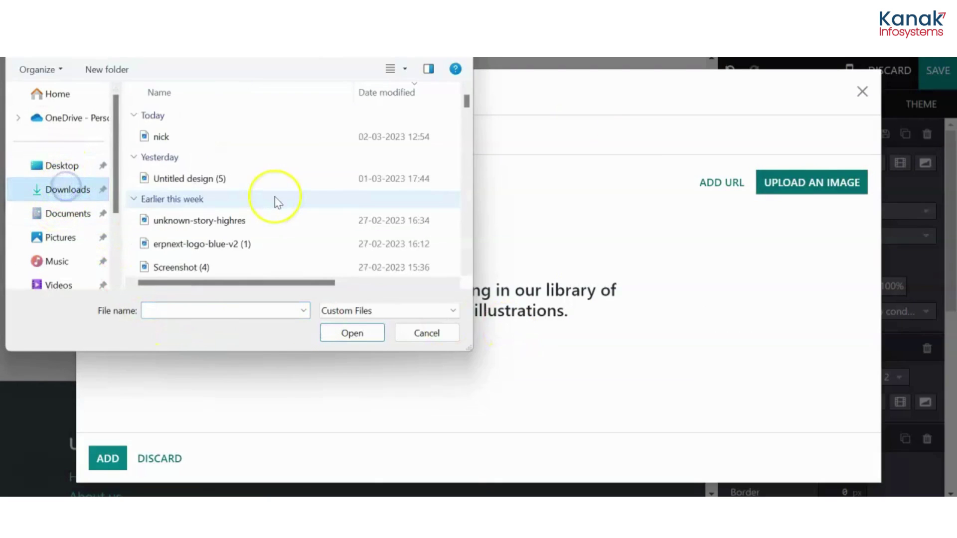
{"action": "scroll", "coordinate": [275, 200], "scroll_direction": "down", "scroll_amount": 1}
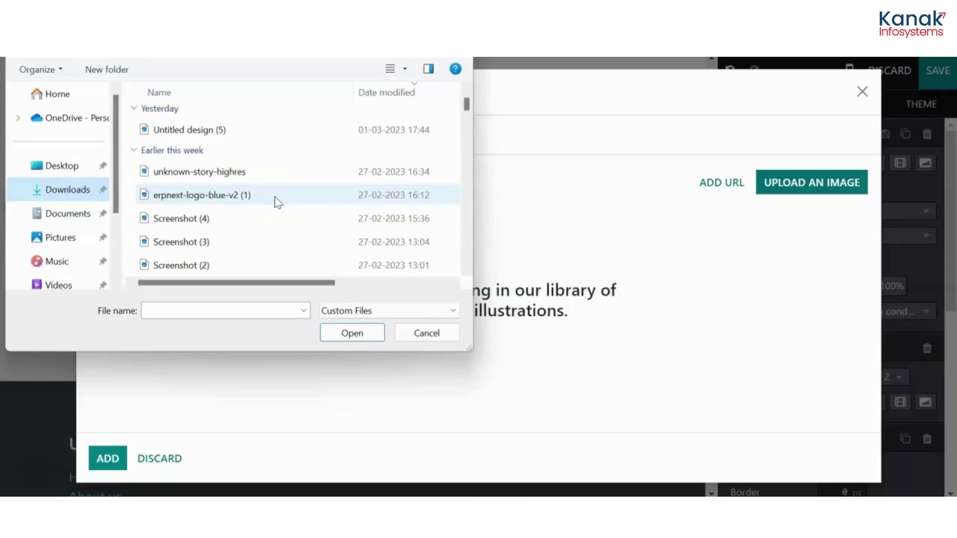
{"action": "scroll", "coordinate": [275, 201], "scroll_direction": "down", "scroll_amount": 2}
{"action": "scroll", "coordinate": [275, 202], "scroll_direction": "down", "scroll_amount": 3}
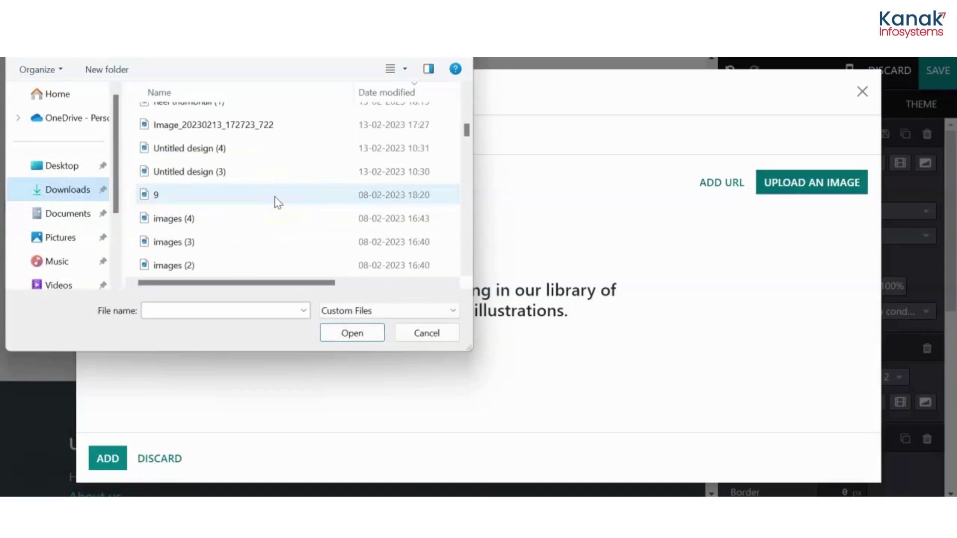
{"action": "left_click", "coordinate": [271, 216]}
{"action": "left_click", "coordinate": [366, 334]}
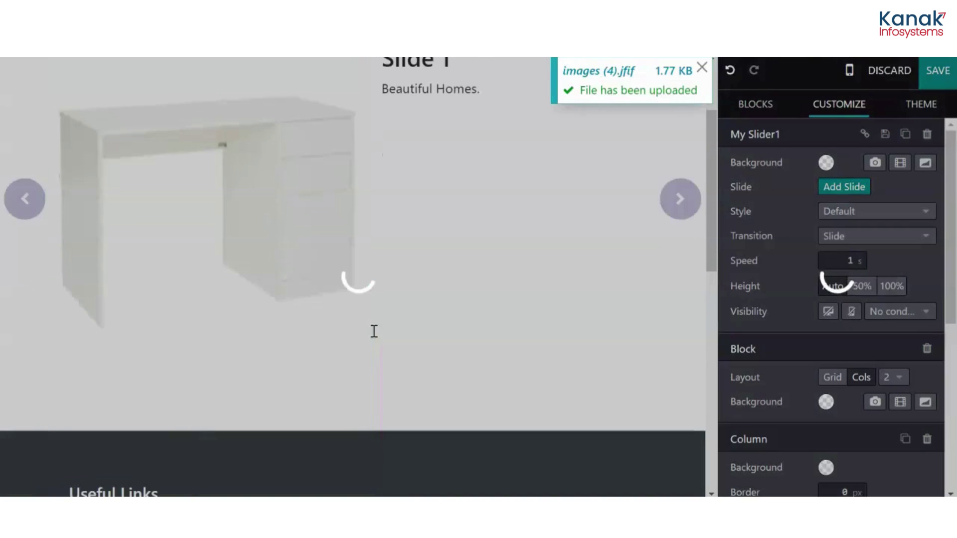
{"action": "left_click", "coordinate": [468, 229]}
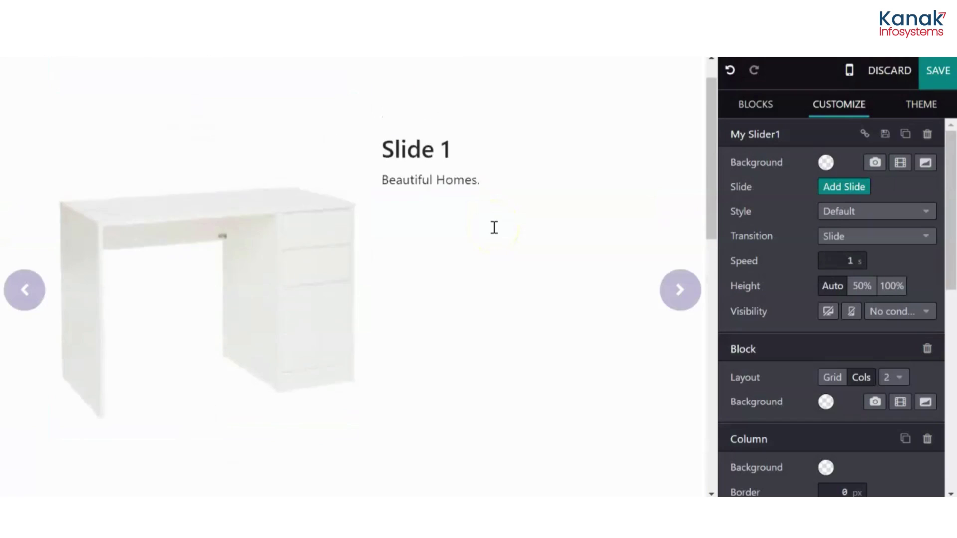
{"action": "scroll", "coordinate": [494, 228], "scroll_direction": "up", "scroll_amount": 1}
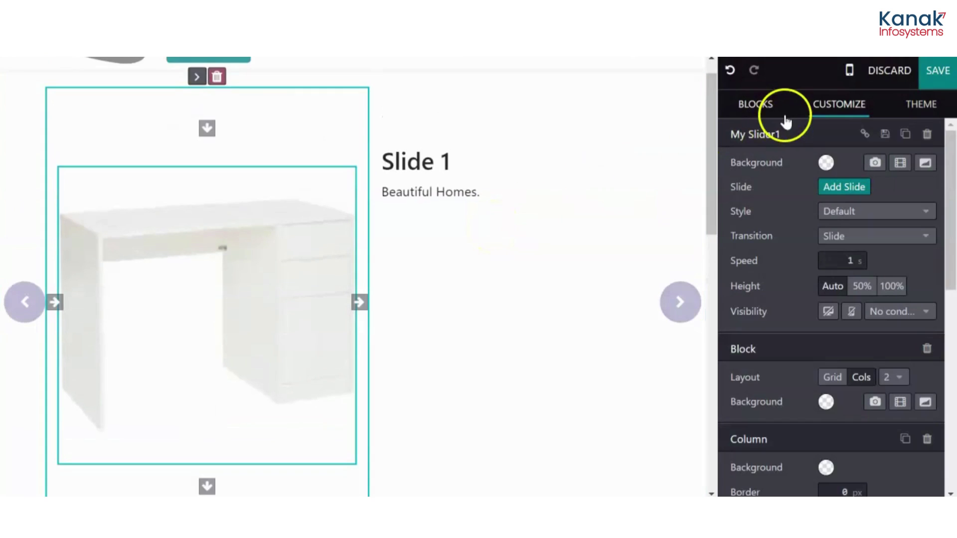
Discard unsaved edits, then drop the My slider8 cupcake carousel and advance it to Item 3.
{"action": "left_click", "coordinate": [909, 73]}
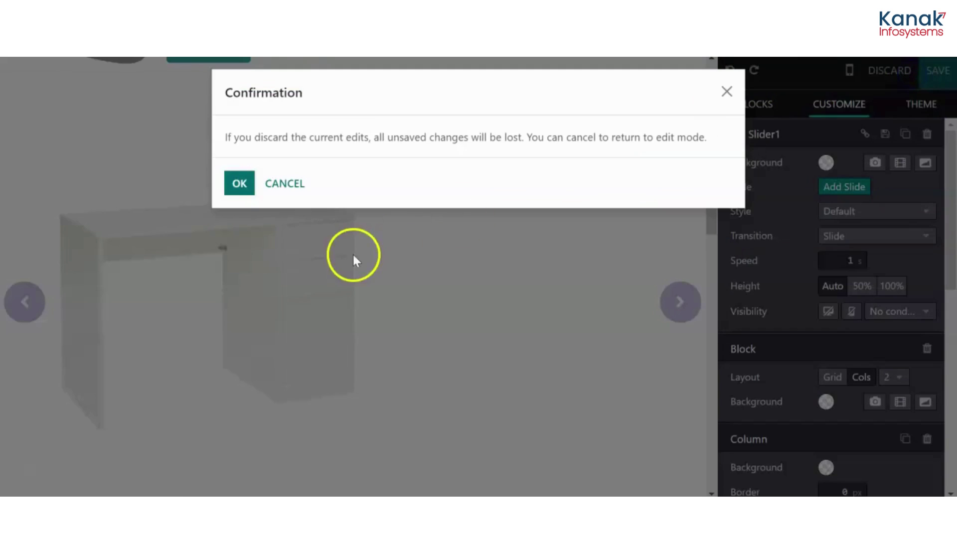
{"action": "left_click", "coordinate": [241, 183]}
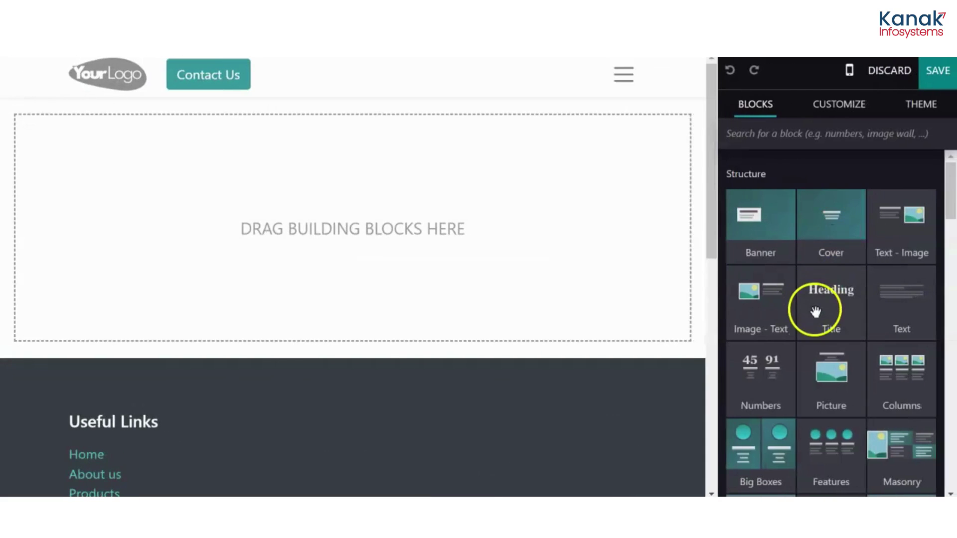
{"action": "scroll", "coordinate": [815, 312], "scroll_direction": "down", "scroll_amount": 3}
{"action": "scroll", "coordinate": [815, 312], "scroll_direction": "down", "scroll_amount": 3}
{"action": "scroll", "coordinate": [816, 312], "scroll_direction": "down", "scroll_amount": 1}
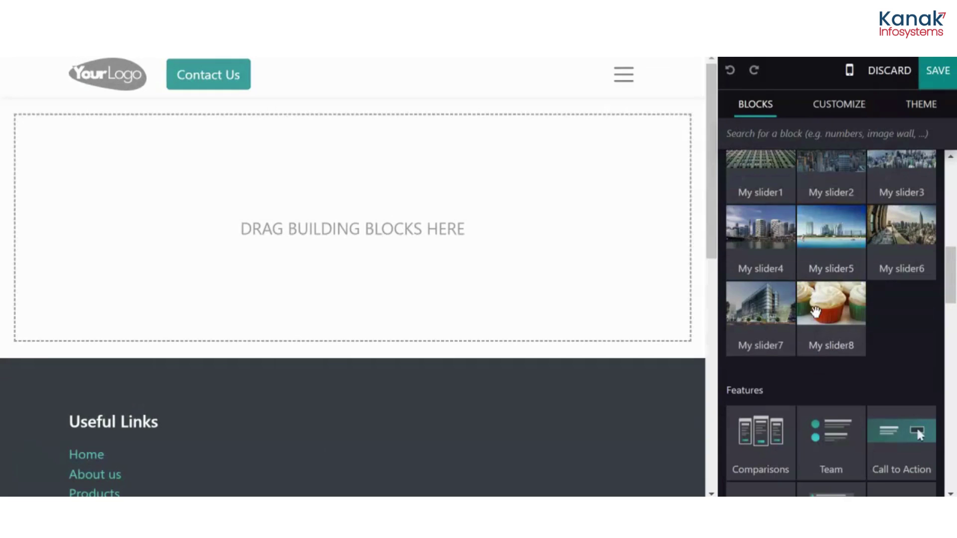
{"action": "left_click_drag", "start_coordinate": [829, 192], "coordinate": [663, 218]}
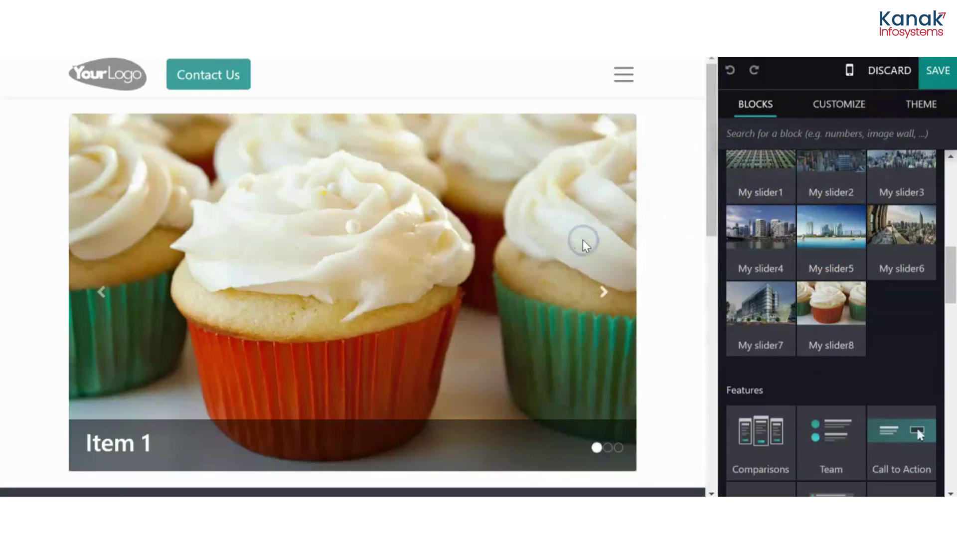
{"action": "left_click", "coordinate": [602, 292]}
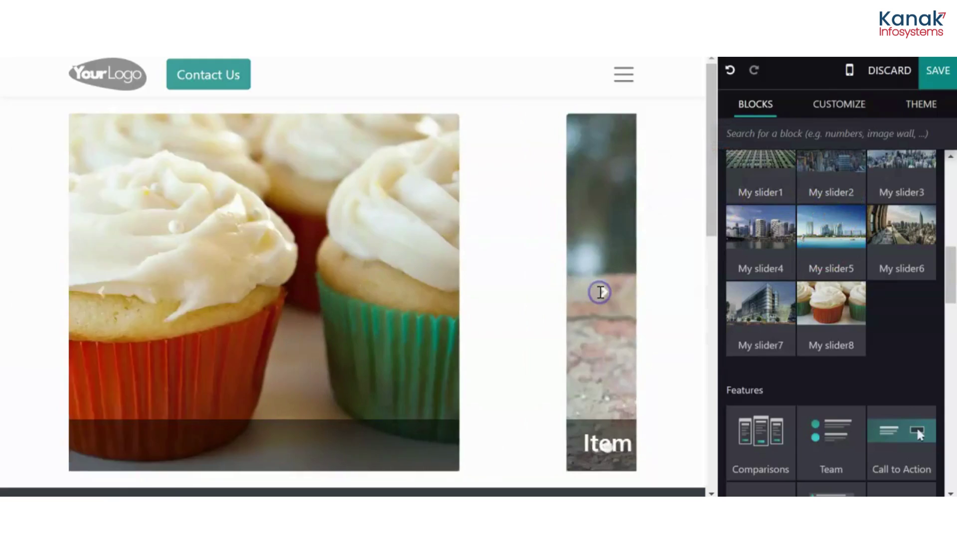
{"action": "left_click", "coordinate": [600, 292]}
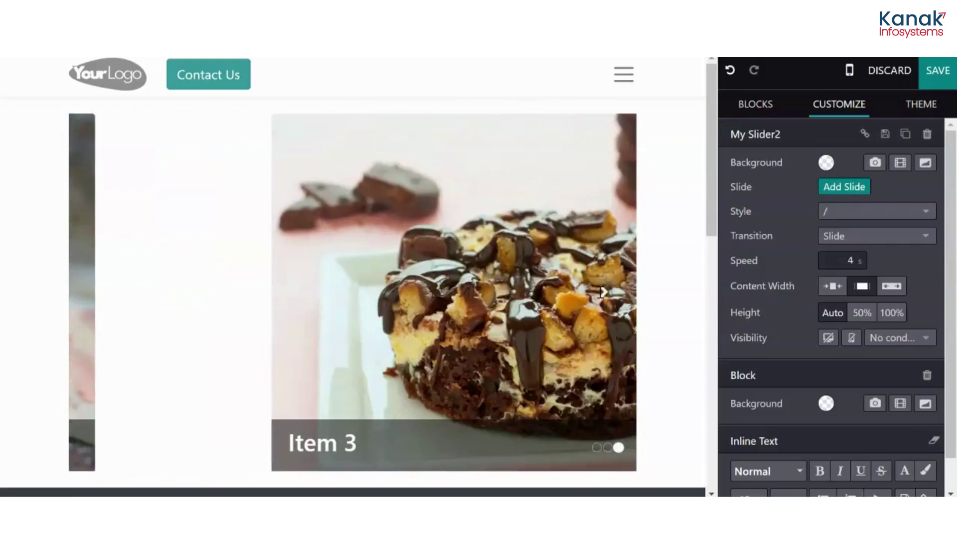
{"action": "left_click", "coordinate": [743, 109]}
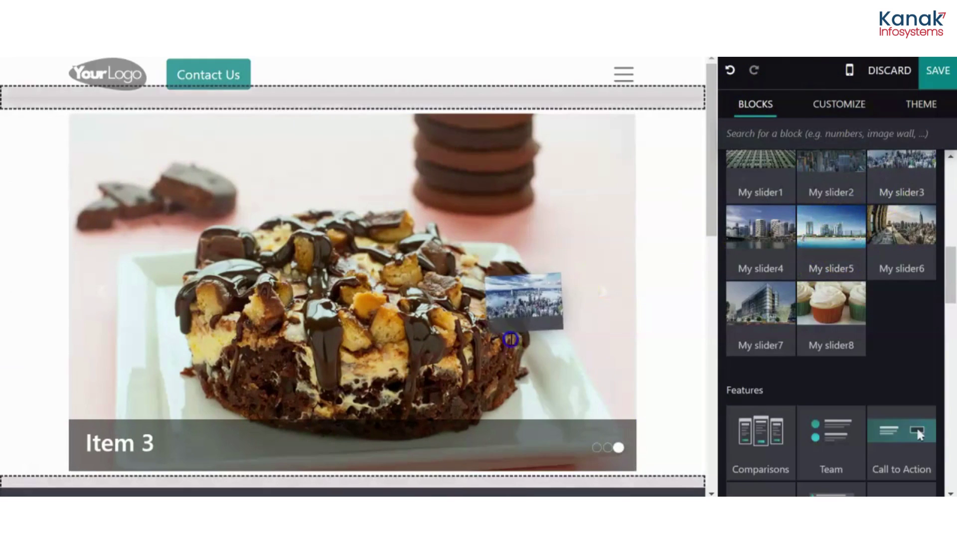
Drop the four-card 'Praesent commodo' My slider3 block above the dessert carousel.
{"action": "left_click_drag", "start_coordinate": [884, 192], "coordinate": [511, 329]}
{"action": "scroll", "coordinate": [511, 340], "scroll_direction": "down", "scroll_amount": 3}
{"action": "scroll", "coordinate": [512, 340], "scroll_direction": "up", "scroll_amount": 4}
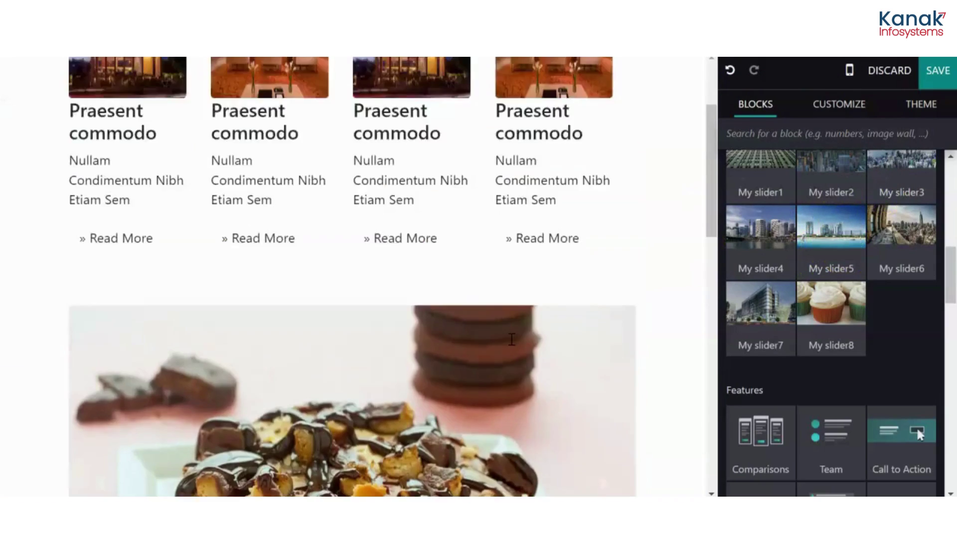